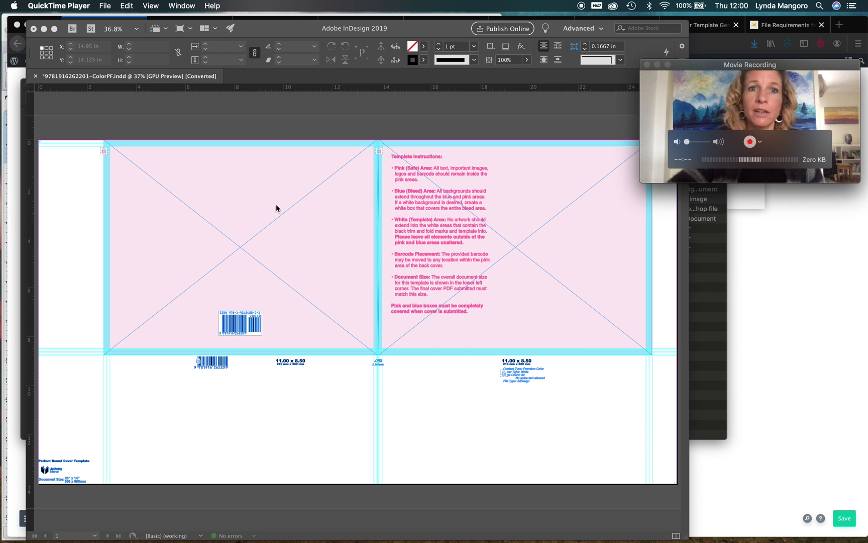
Bring the cover template document forward and zoom the spread to 50%.
click(294, 25)
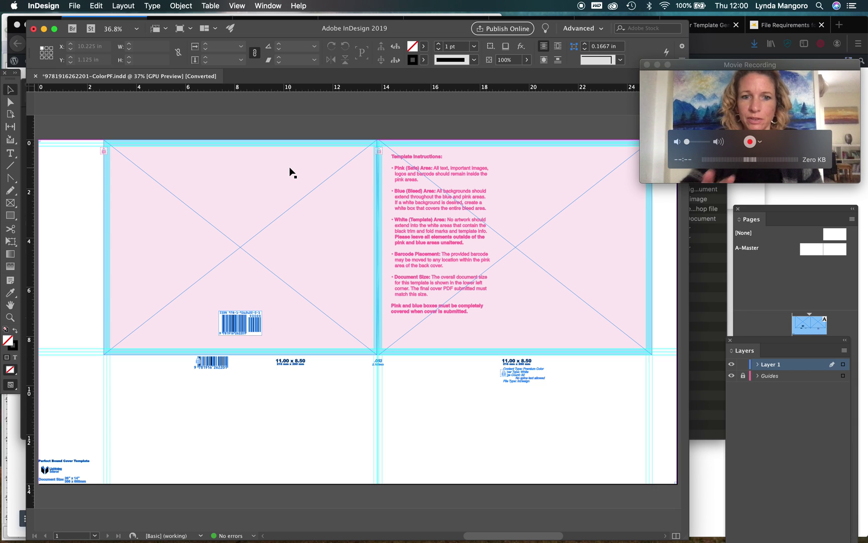
click(9, 317)
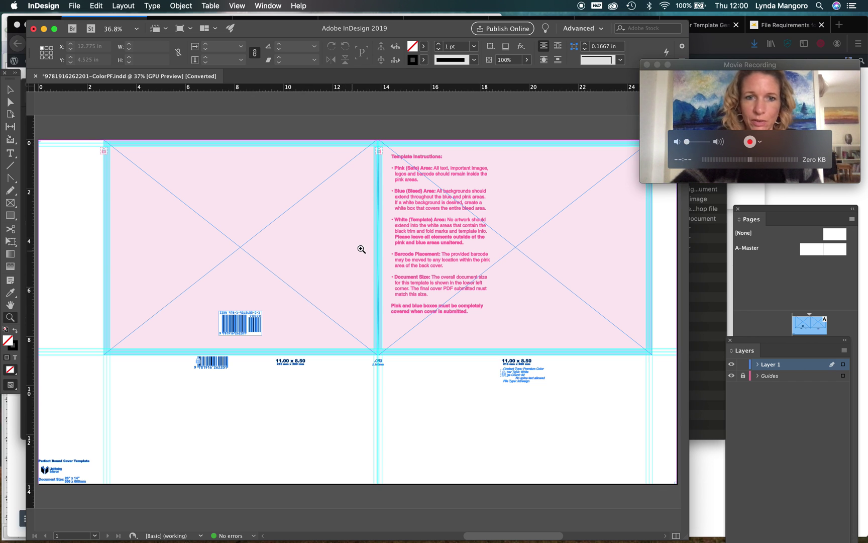
scroll(267, 323, left, 2)
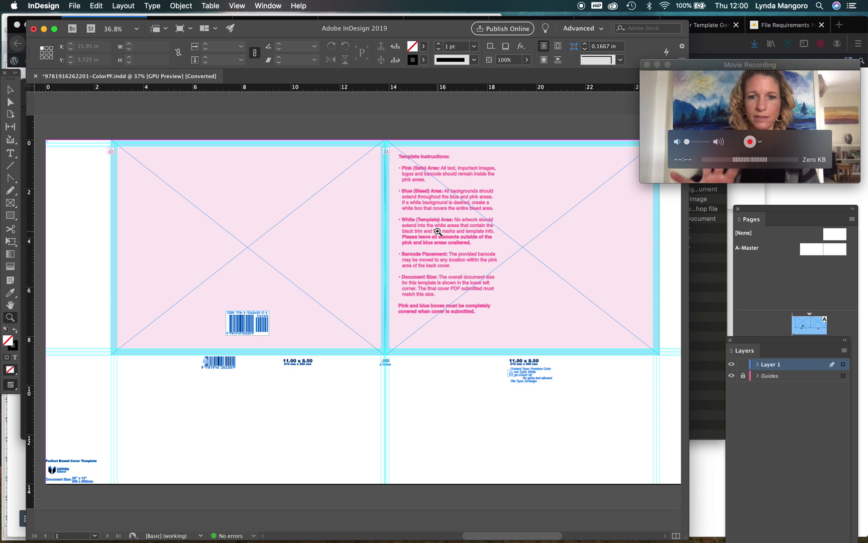
click(388, 232)
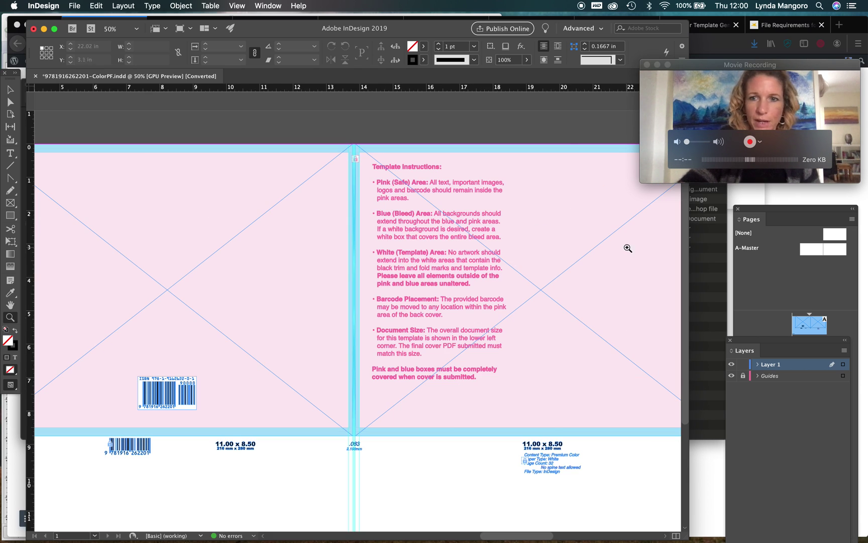
Enlarge the InDesign window and dock the Pages and Layers panels at the right edge.
drag(688, 20, 785, 11)
drag(752, 211, 826, 221)
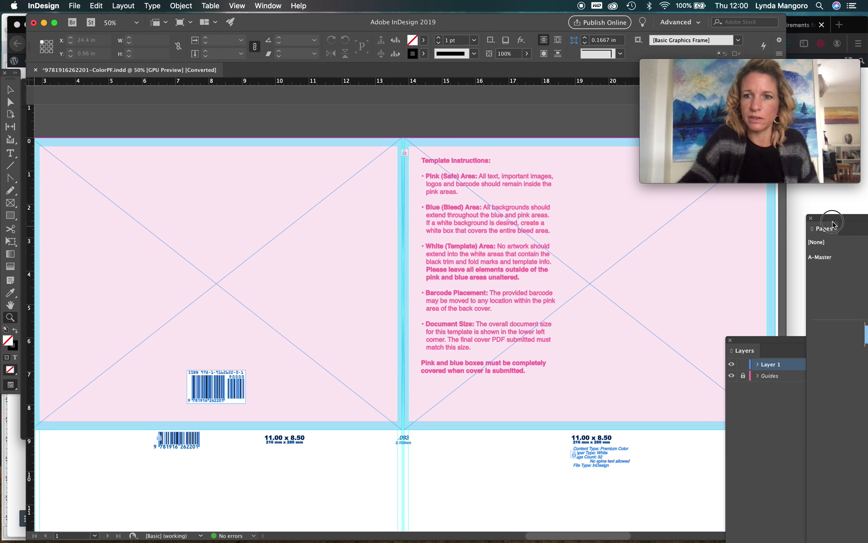
drag(750, 346, 751, 279)
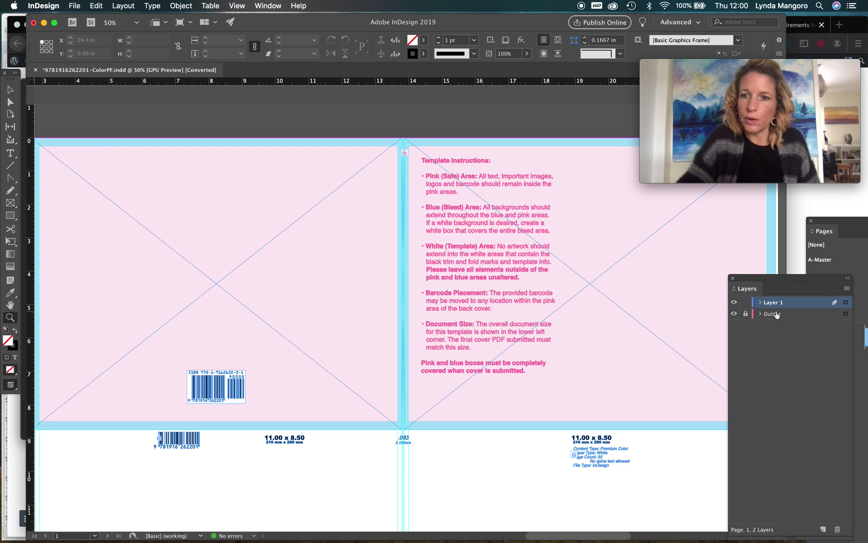
Toggle the Guides layer's visibility to see its contents, then select it.
click(733, 315)
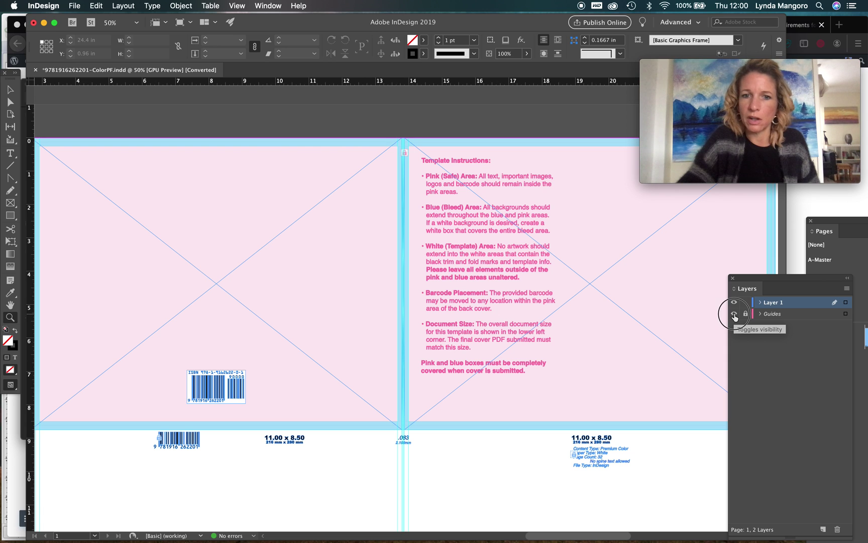
click(733, 314)
click(734, 314)
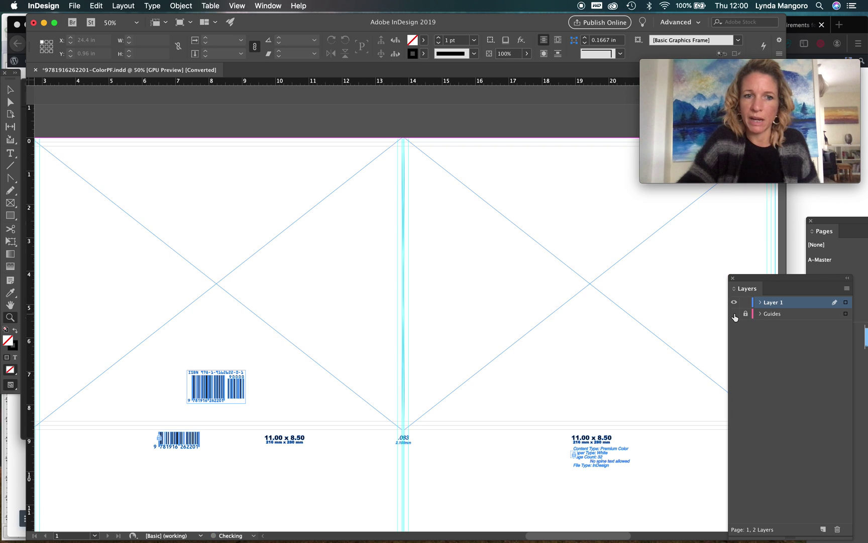
click(734, 314)
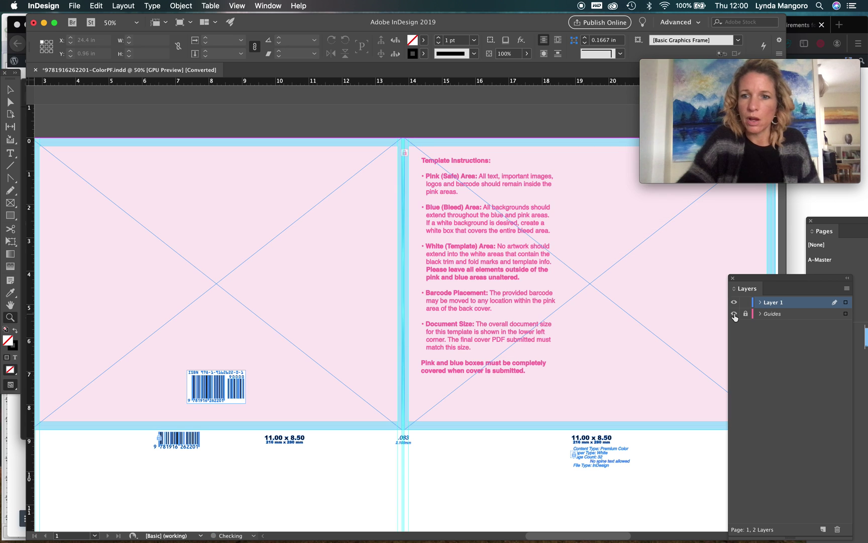
click(779, 315)
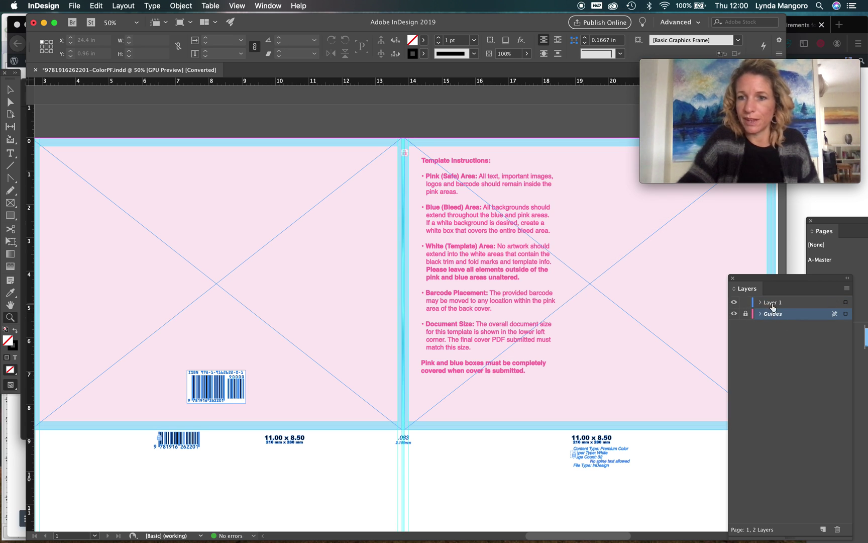
Toggle Layer 1's visibility to check what it holds, leaving it visible.
click(734, 302)
click(734, 302)
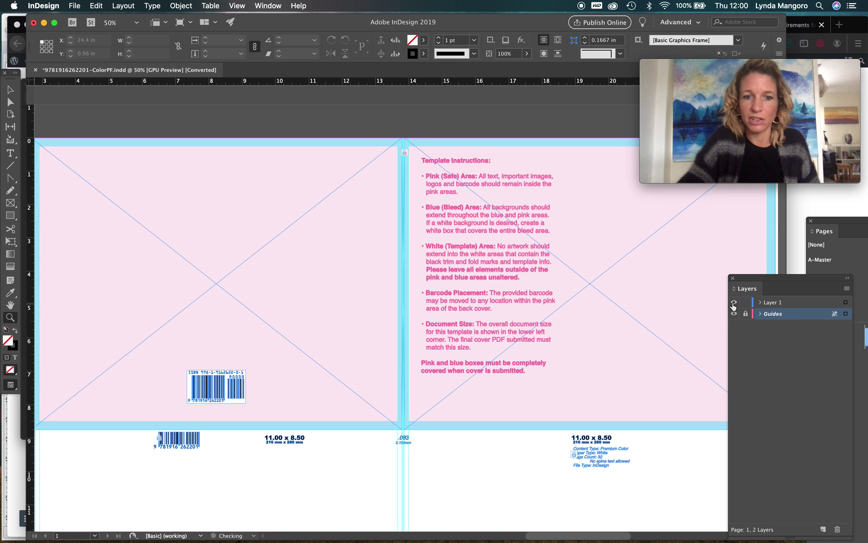
click(734, 302)
click(734, 301)
click(734, 302)
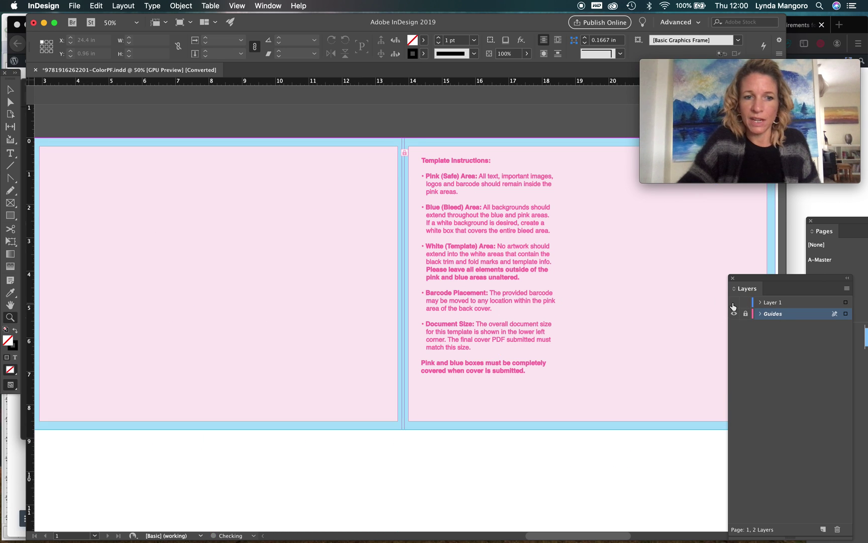
click(734, 302)
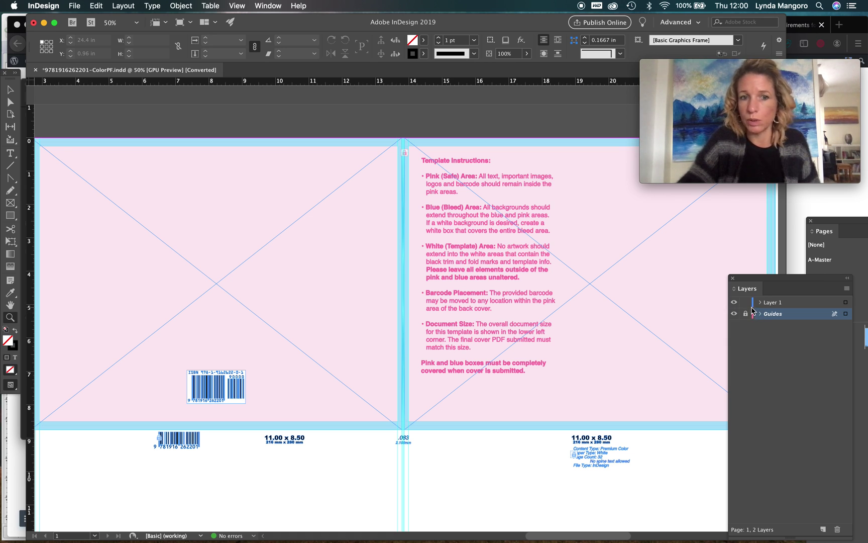
Lock Layer 1, leaving the Guides layer name unchanged.
click(747, 303)
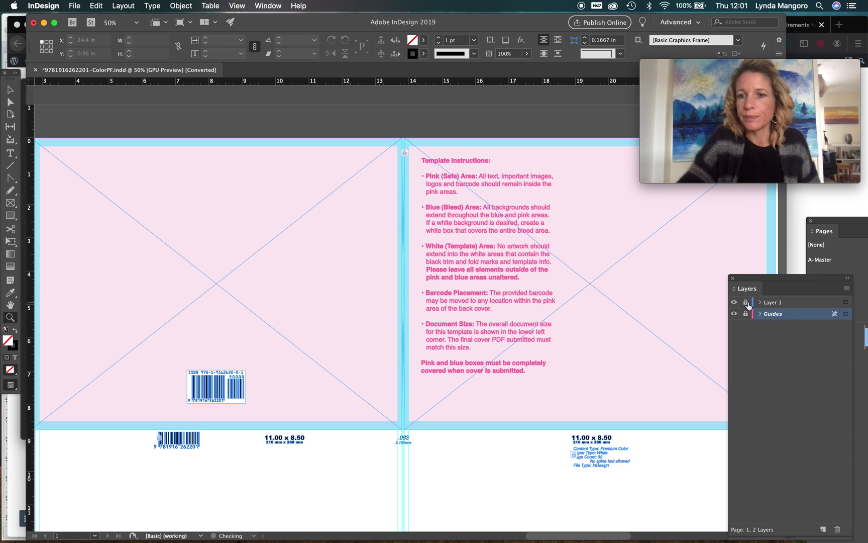
double_click(770, 315)
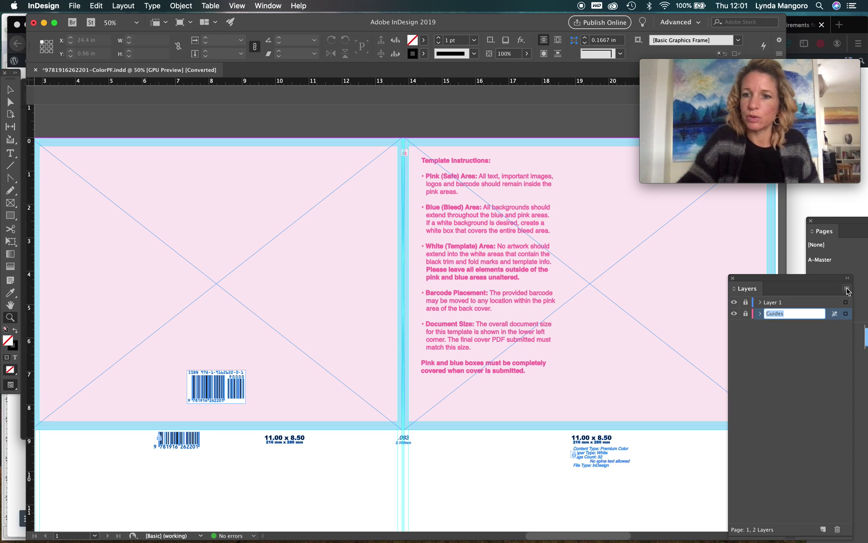
click(819, 347)
Add a new Layer 3 from the Layers panel menu.
click(817, 316)
click(843, 289)
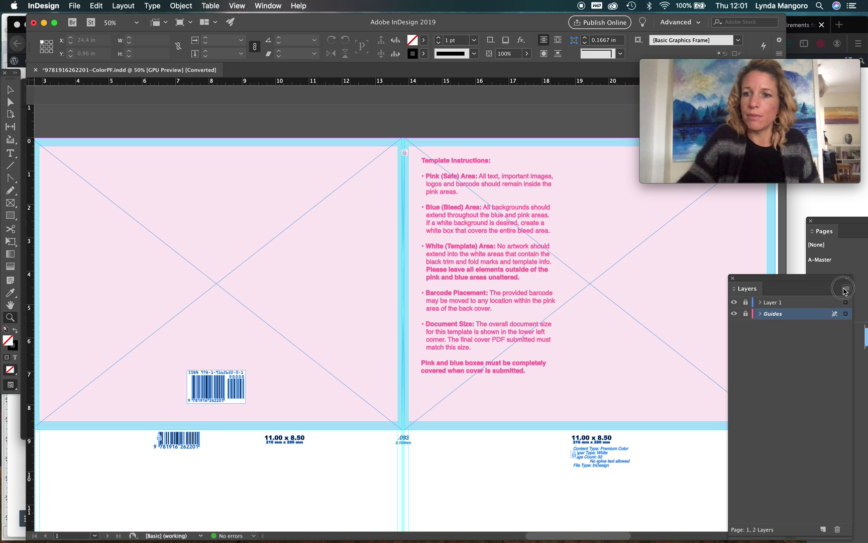
click(828, 283)
click(510, 244)
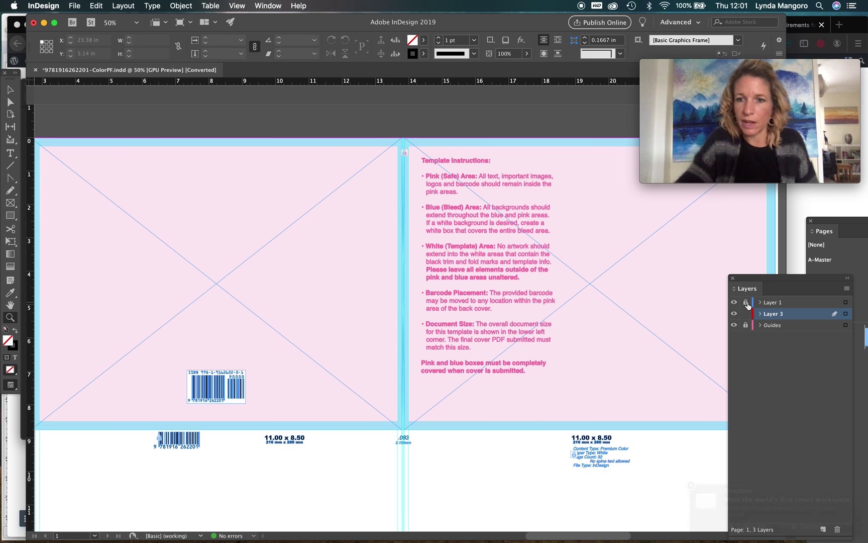
Close the Dropbox notification and scroll the 50% spread to inspect the spine area.
click(691, 485)
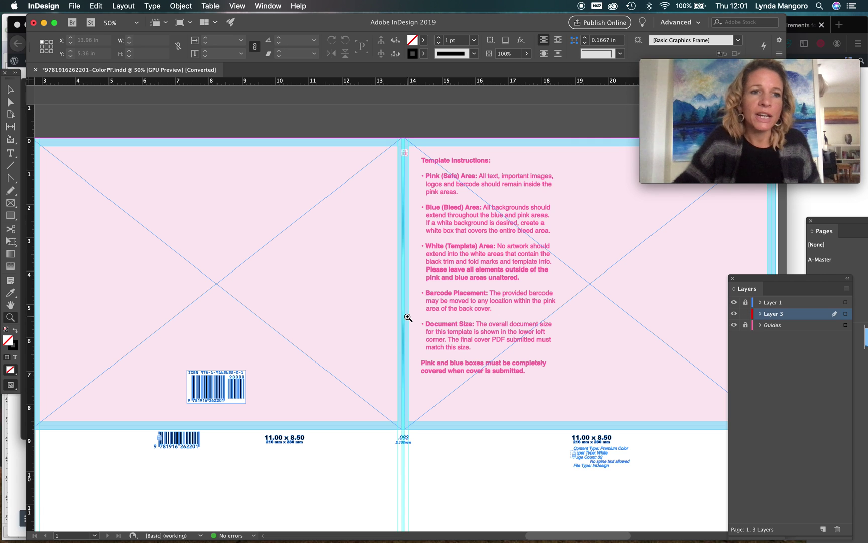
scroll(408, 317, left, 2)
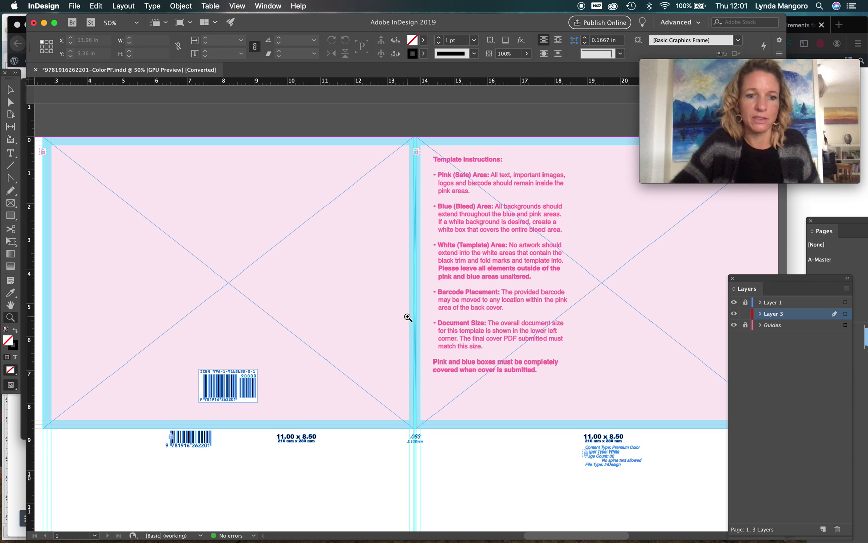
scroll(408, 317, left, 3)
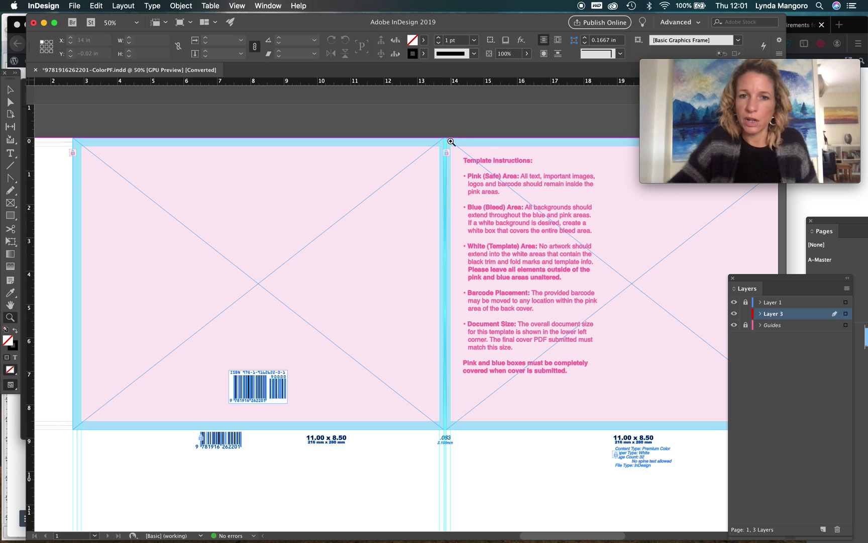
mouse_move(648, 161)
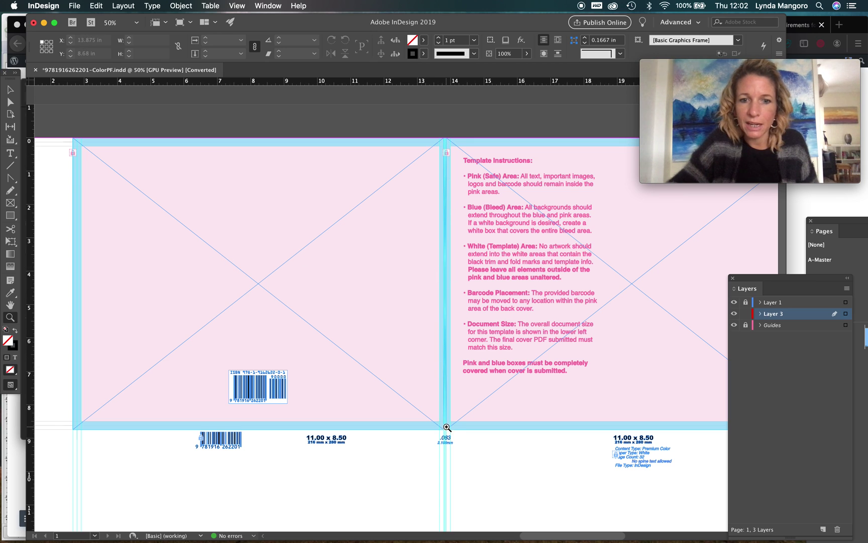
click(446, 193)
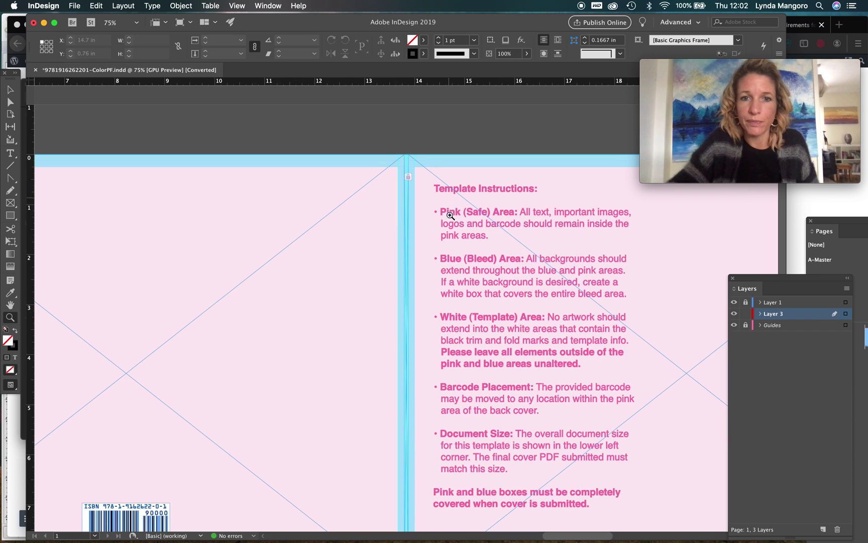
scroll(444, 226, down, 5)
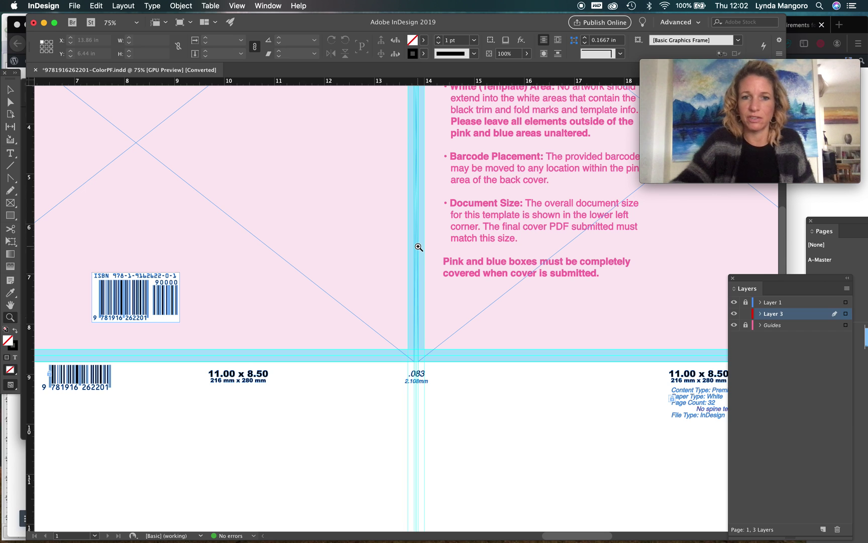
scroll(445, 276, up, 2)
scroll(445, 277, right, 2)
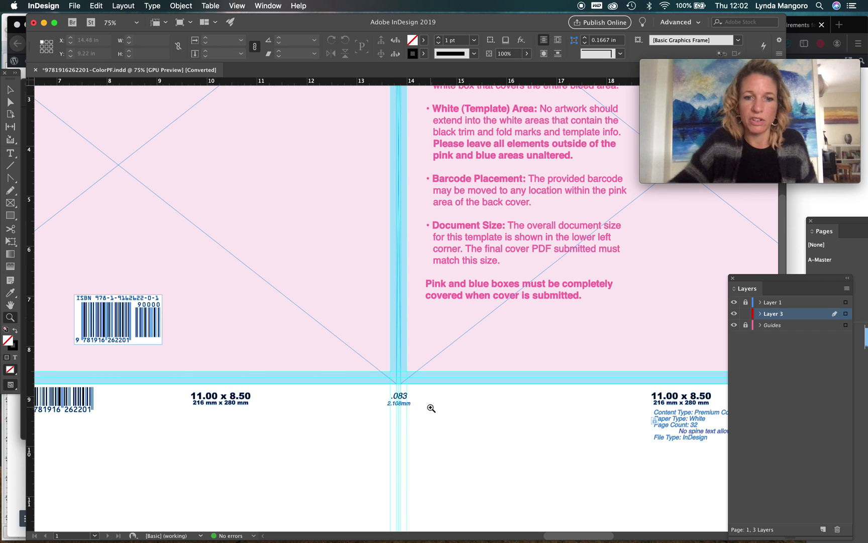
scroll(447, 364, up, 8)
scroll(447, 364, right, 4)
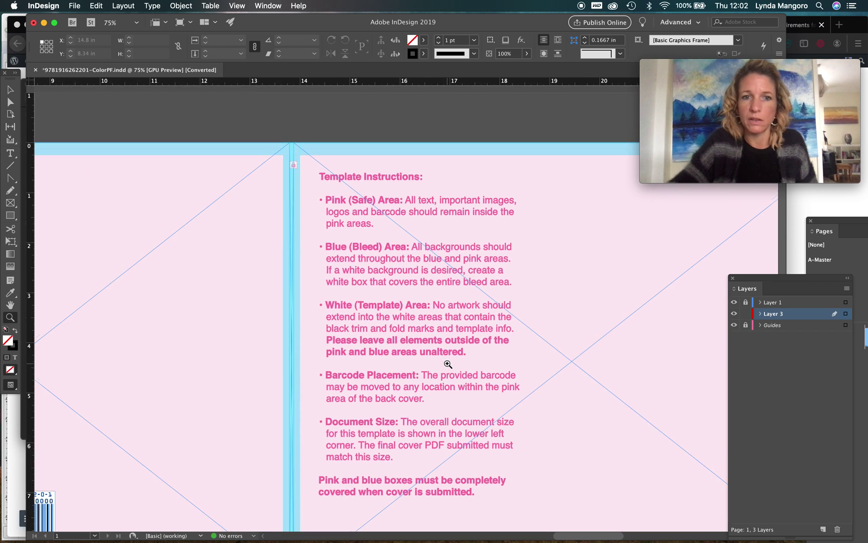
scroll(447, 364, down, 1)
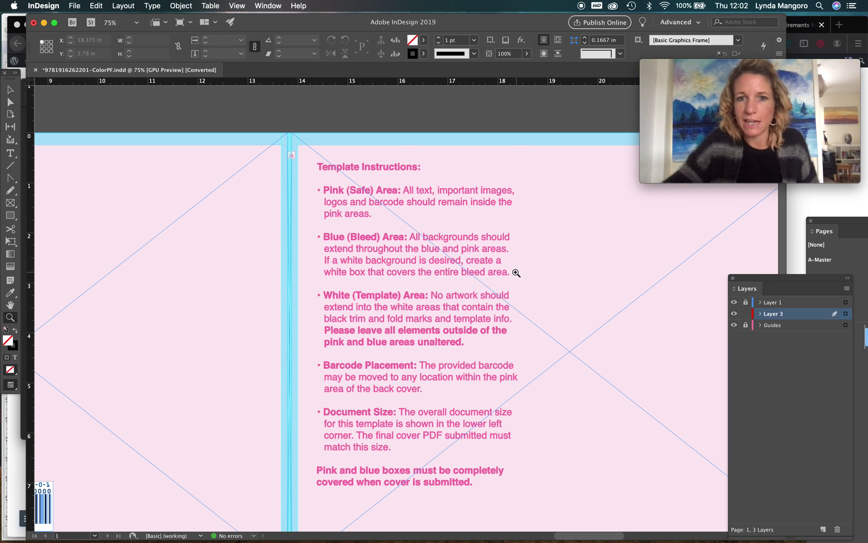
scroll(456, 262, down, 1)
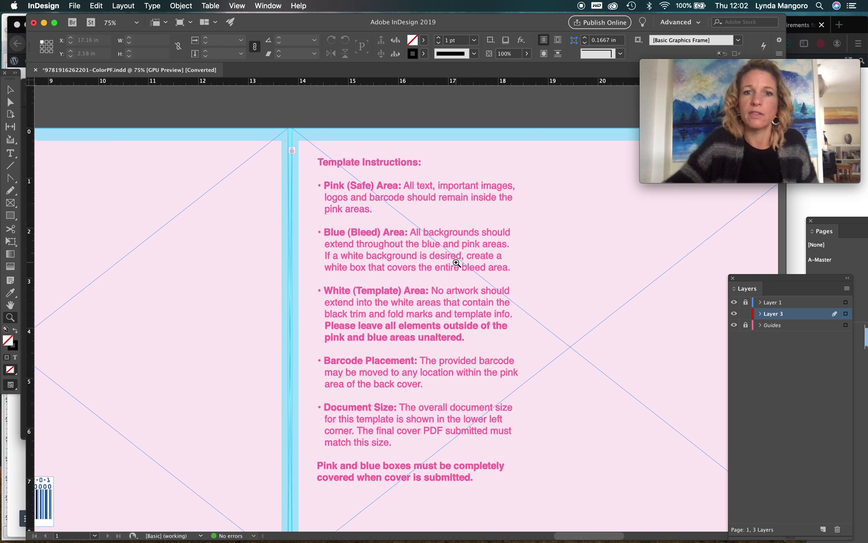
scroll(425, 267, down, 1)
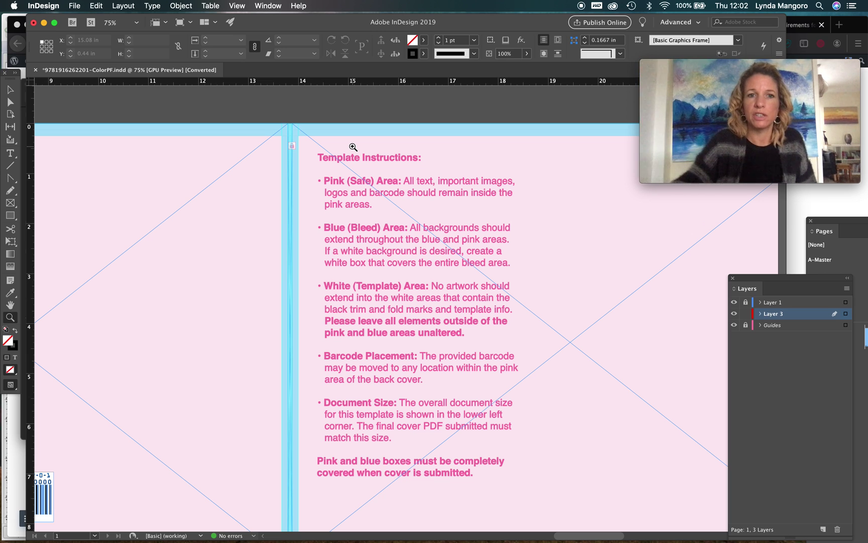
scroll(382, 252, down, 1)
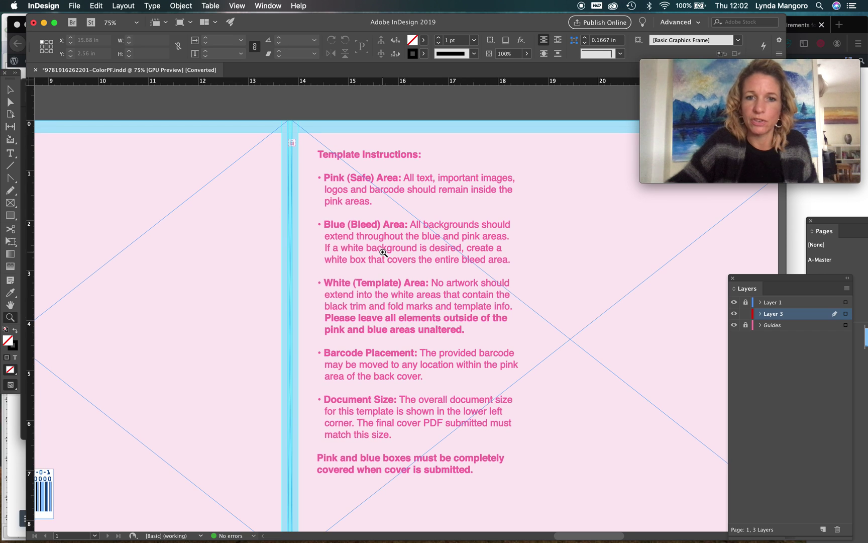
scroll(383, 253, down, 5)
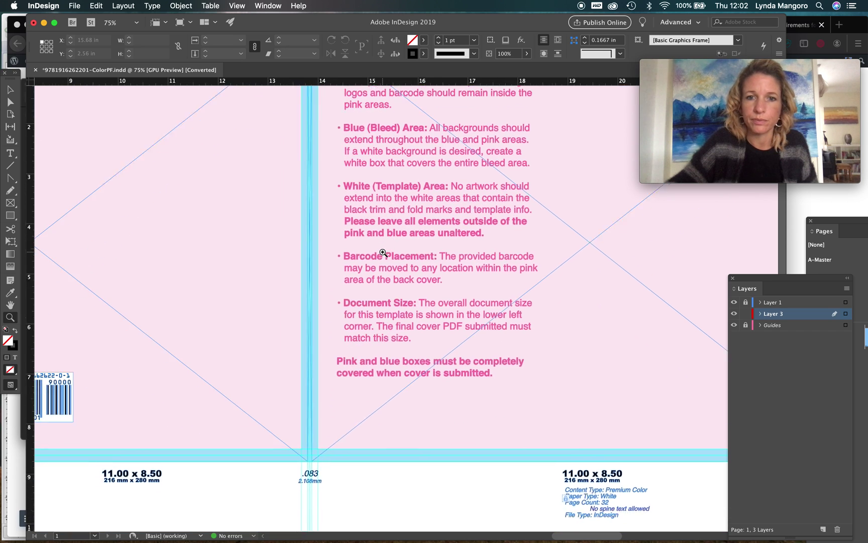
scroll(383, 252, down, 3)
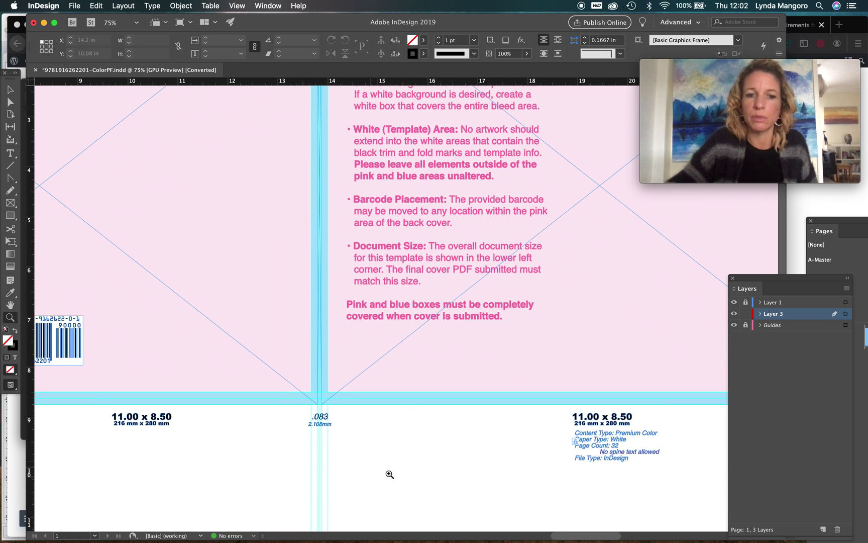
scroll(477, 260, up, 2)
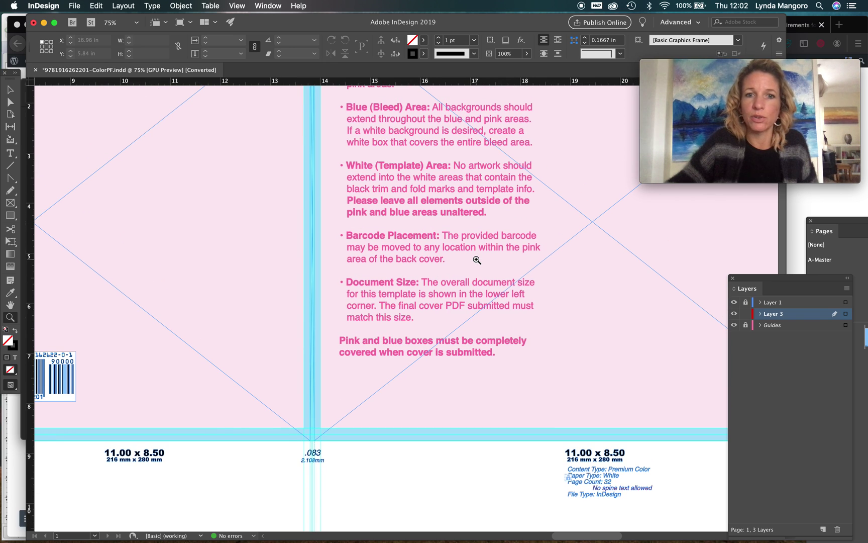
scroll(476, 260, up, 1)
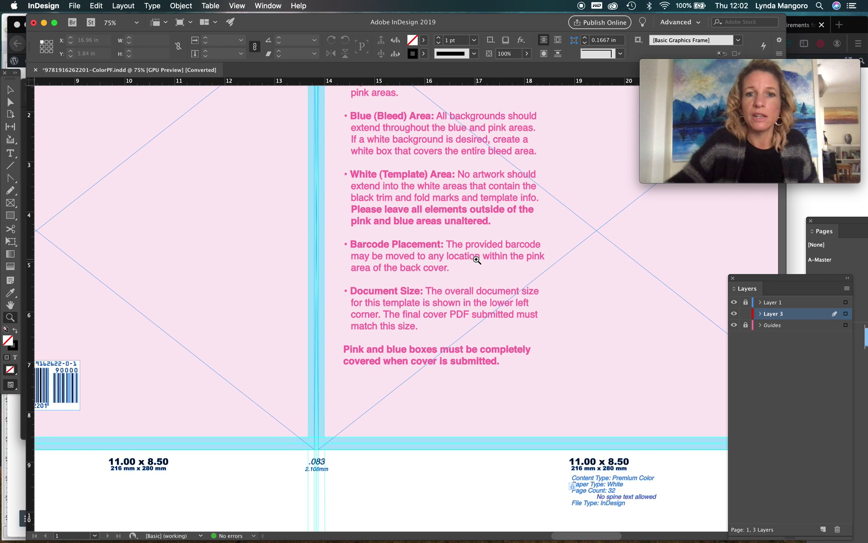
scroll(477, 260, down, 10)
scroll(477, 260, right, 10)
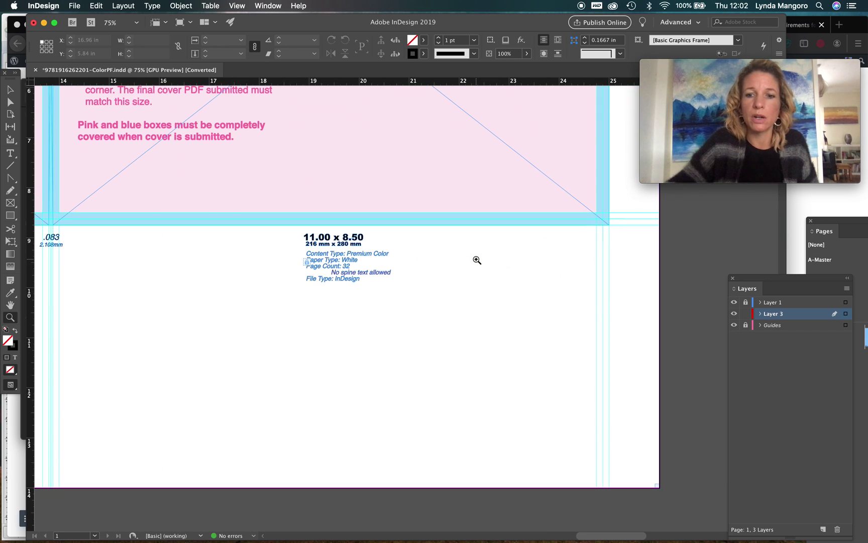
scroll(581, 440, left, 13)
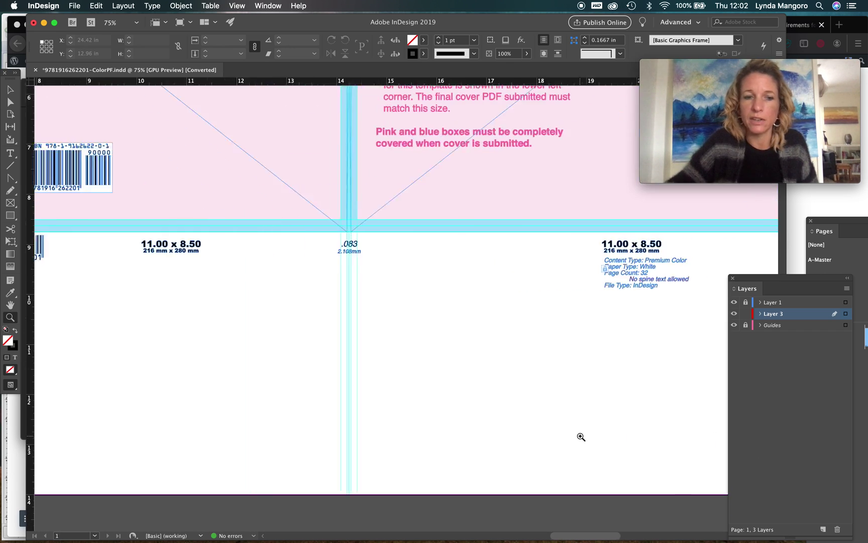
scroll(581, 438, up, 10)
scroll(580, 437, up, 3)
scroll(581, 437, right, 2)
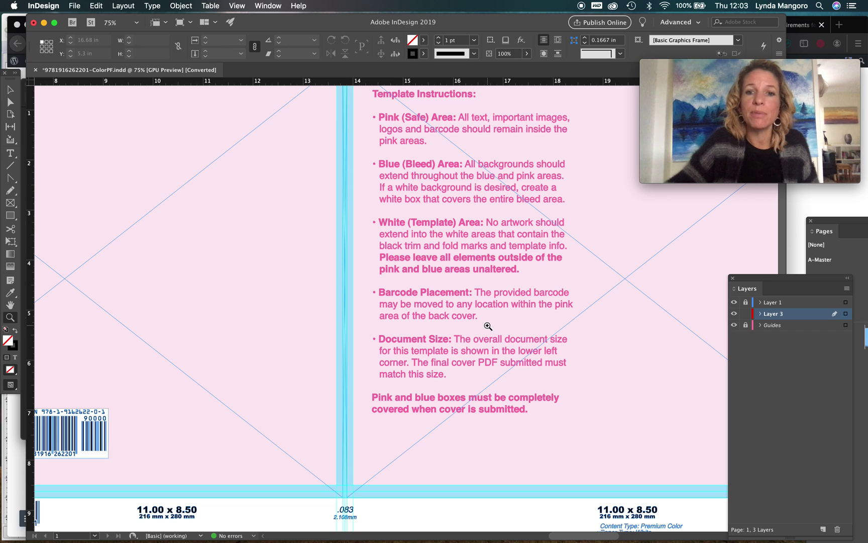
scroll(497, 327, left, 5)
scroll(497, 326, down, 1)
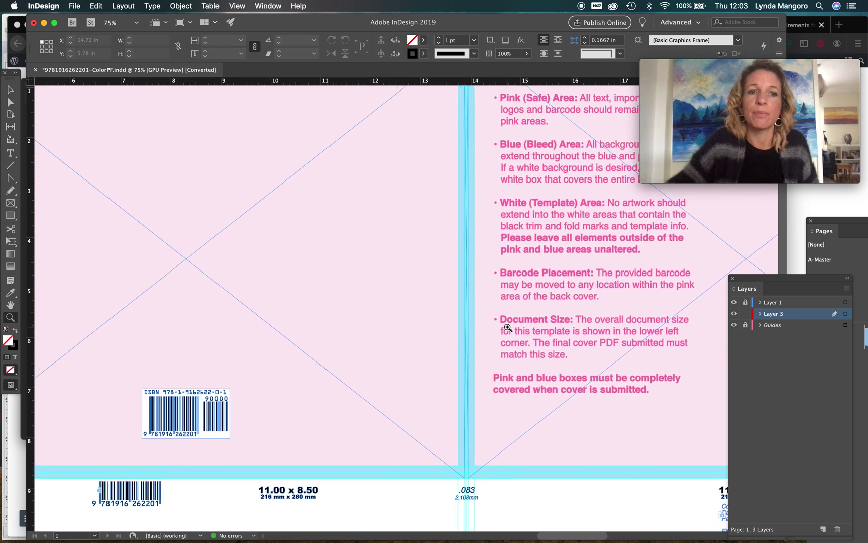
scroll(508, 328, up, 3)
scroll(508, 328, left, 4)
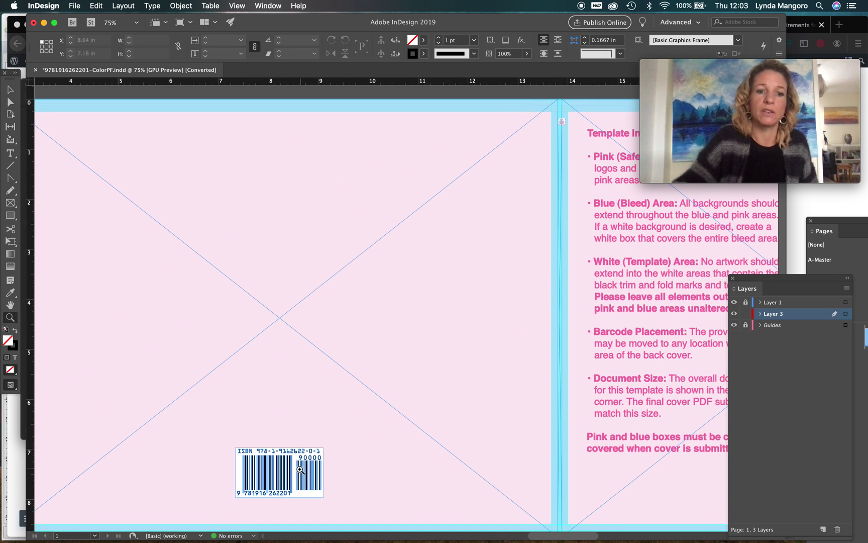
scroll(381, 352, right, 1)
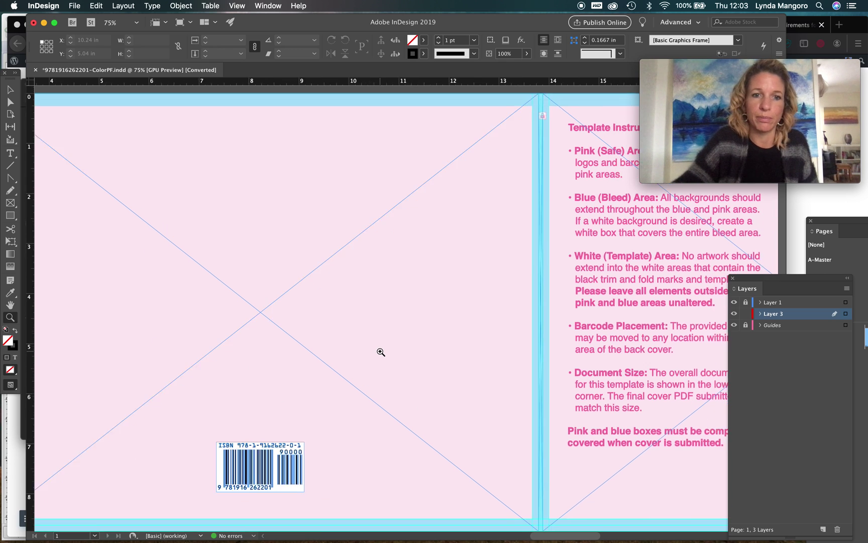
scroll(381, 353, right, 8)
scroll(381, 352, down, 1)
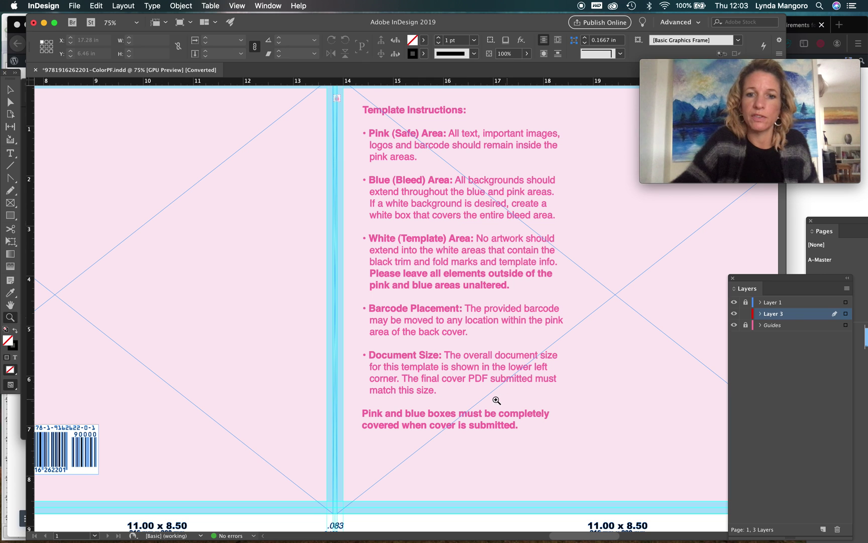
scroll(492, 399, down, 3)
scroll(492, 399, left, 1)
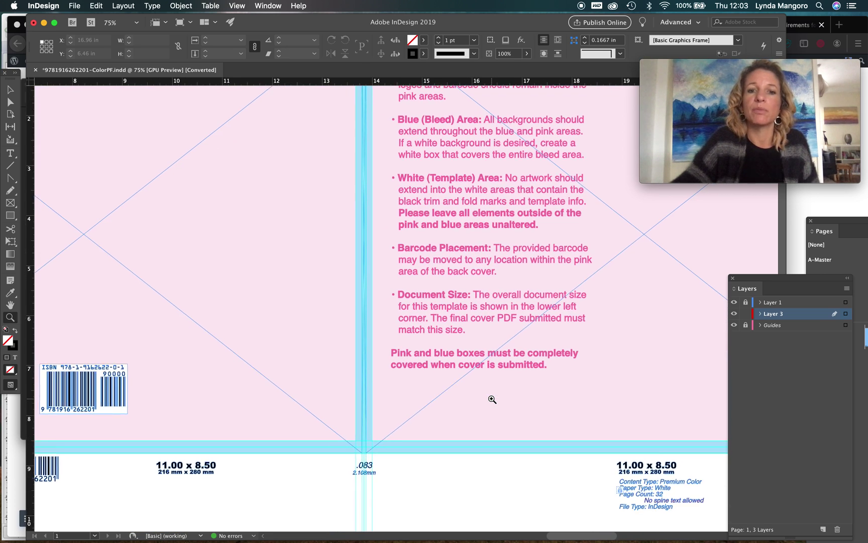
scroll(492, 399, down, 8)
scroll(493, 399, left, 8)
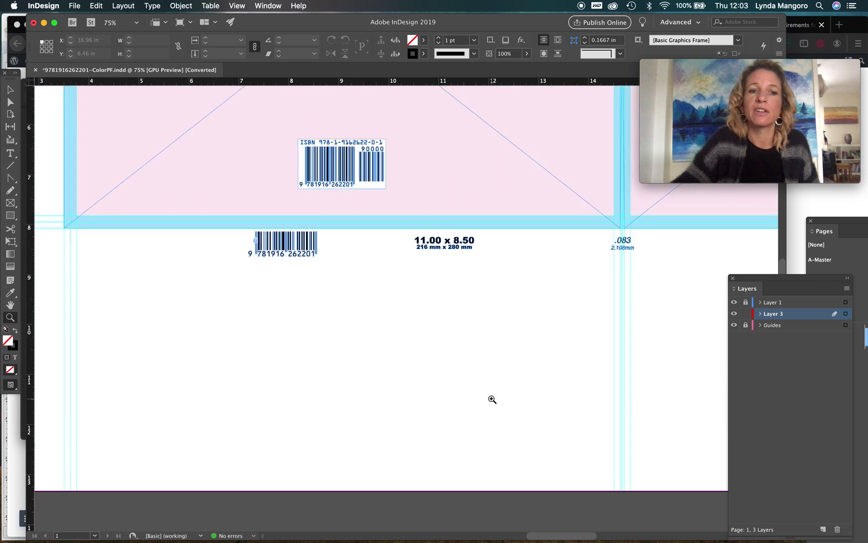
scroll(492, 399, left, 8)
scroll(492, 398, down, 1)
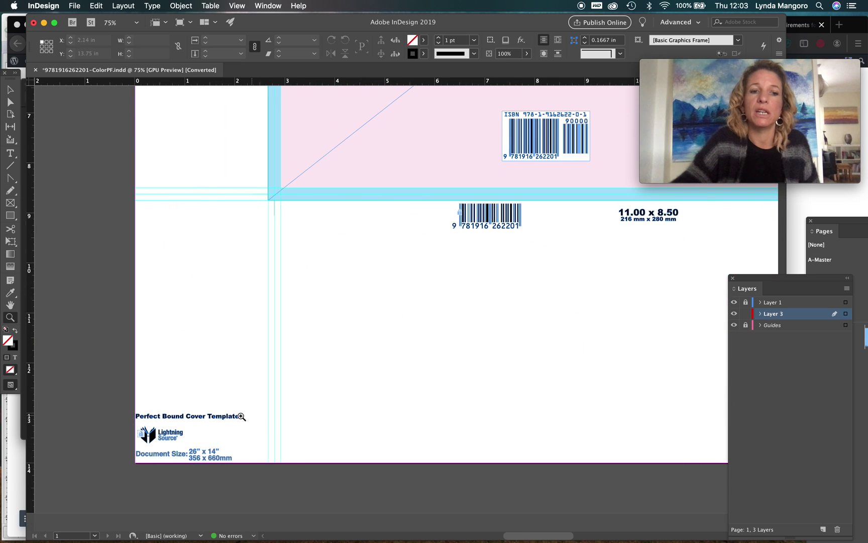
scroll(630, 279, up, 14)
scroll(630, 279, right, 12)
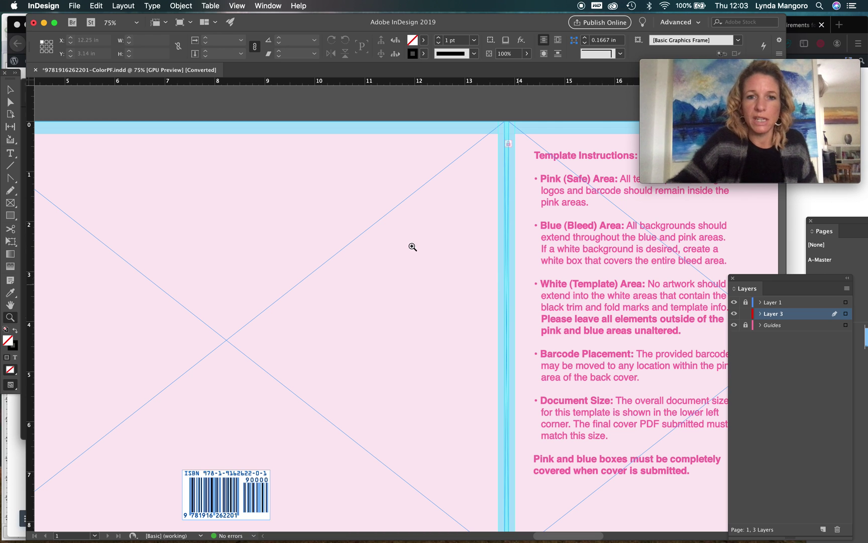
scroll(537, 239, right, 4)
scroll(537, 239, down, 3)
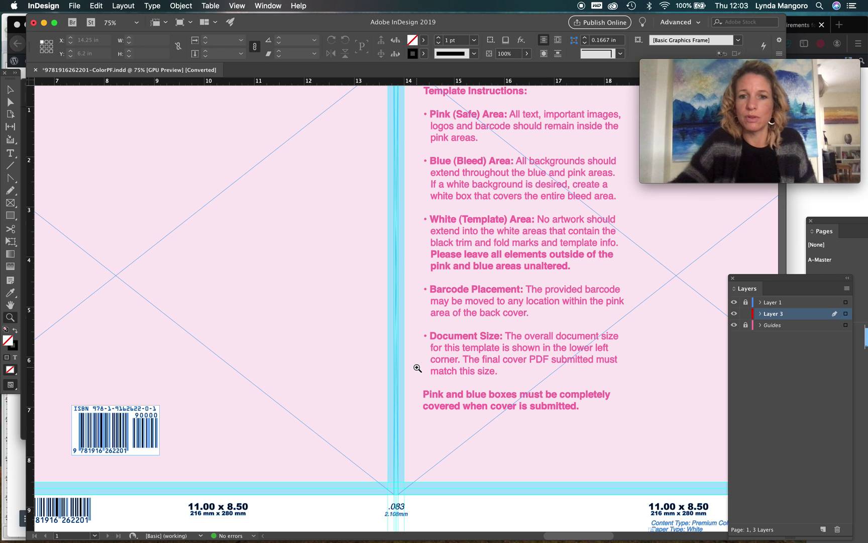
click(402, 364)
alt+click(401, 364)
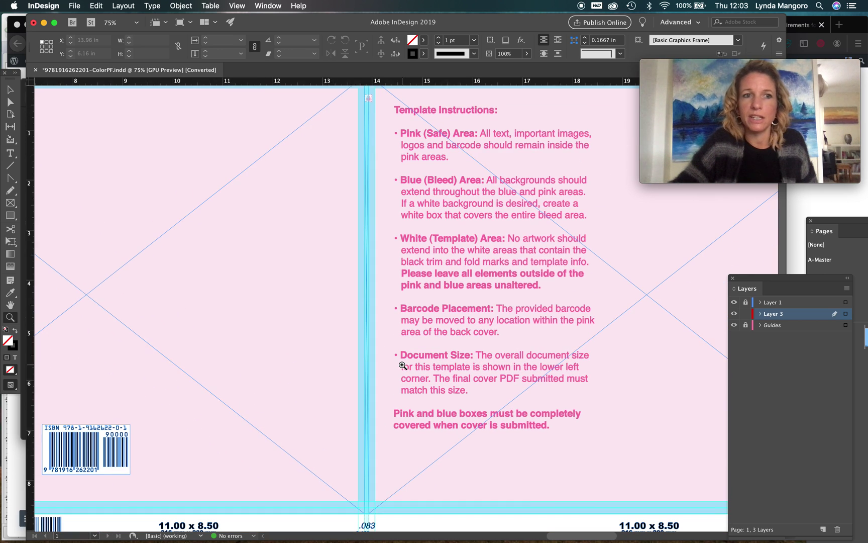